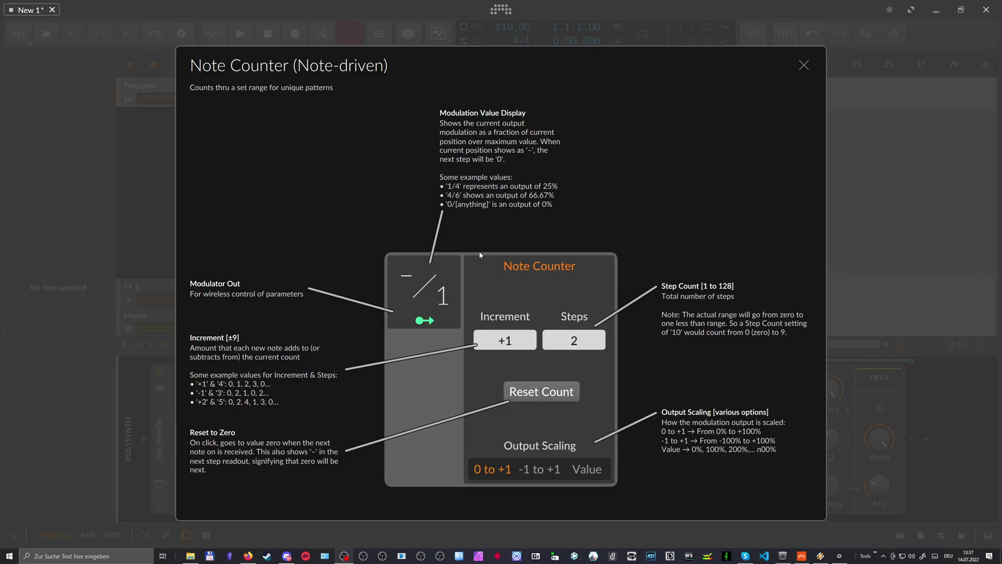
Adjust the Note Counter's Steps value in the help overlay until it reads 4
mouse_move(548, 337)
left_mouse_down()
mouse_move(548, 313)
mouse_move(561, 339)
left_mouse_up()
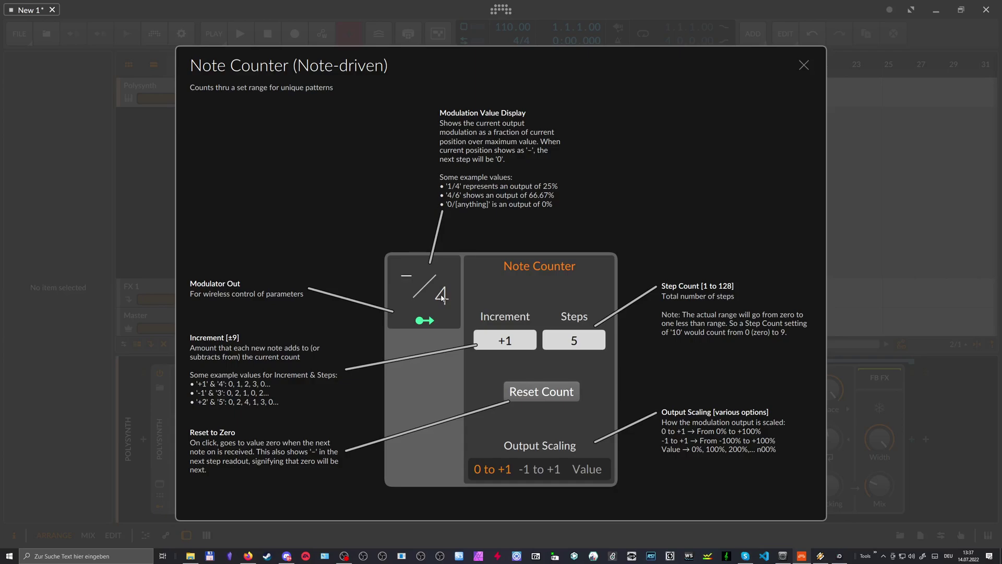
mouse_move(576, 343)
left_mouse_down()
mouse_move(576, 373)
mouse_move(576, 334)
mouse_move(576, 344)
left_mouse_up()
left_click_drag(575, 341, 575, 345)
Change the Note Counter's Increment from +1 to +2
scroll(504, 342, "up", 1)
Raise the Note Counter's Steps to 6 and reset its count to zero
left_click_drag(558, 341, 558, 334)
left_click(531, 392)
Set the Note Counter to 20 Steps and Increment +3, then reset the count
left_click_drag(574, 340, 573, 332)
left_click_drag(513, 350, 520, 347)
left_click(532, 392)
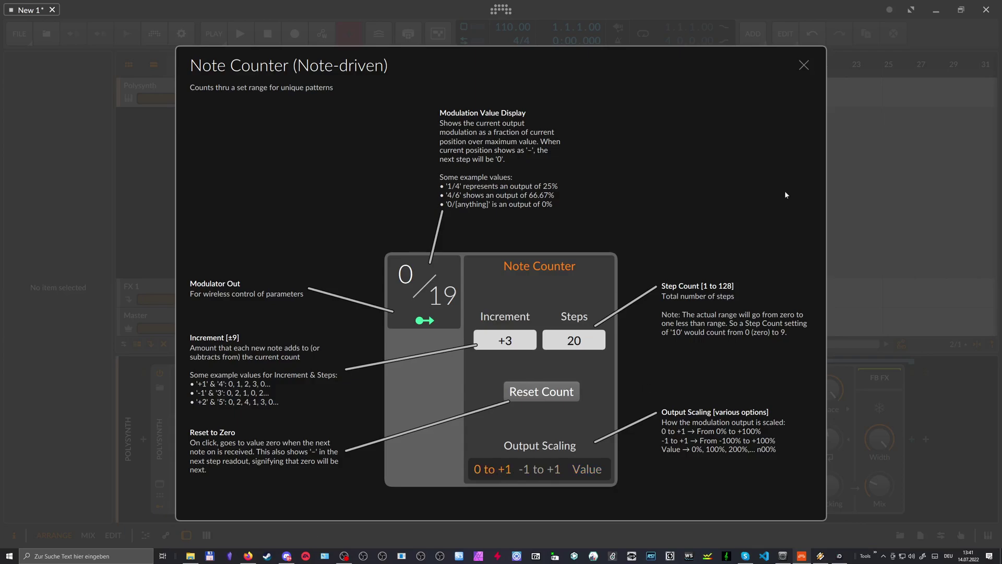
Close the help and map the Note Counter to Polysynth filter cutoff at amount 45.61
left_click(804, 65)
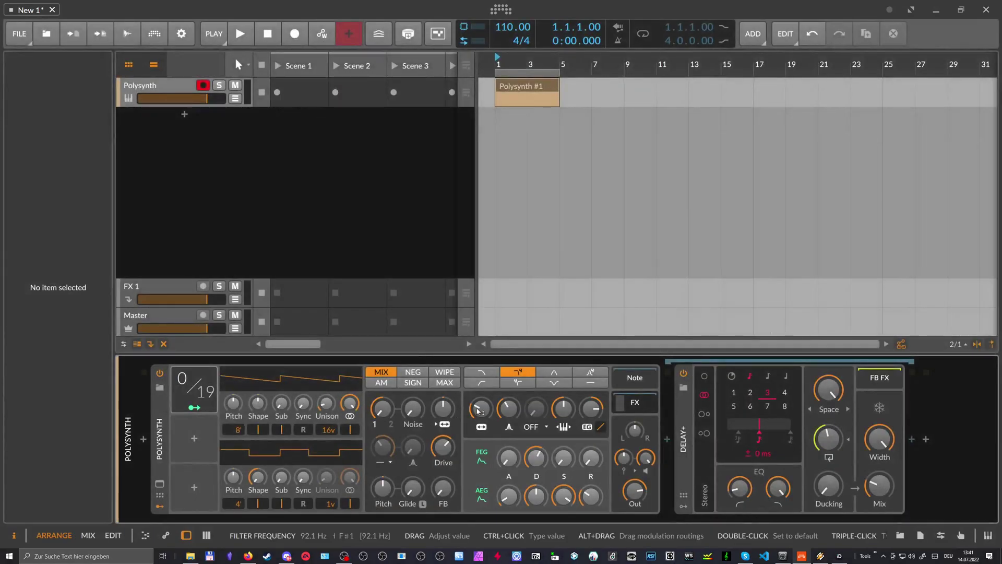
left_click_drag(480, 408, 481, 406)
left_click(194, 407)
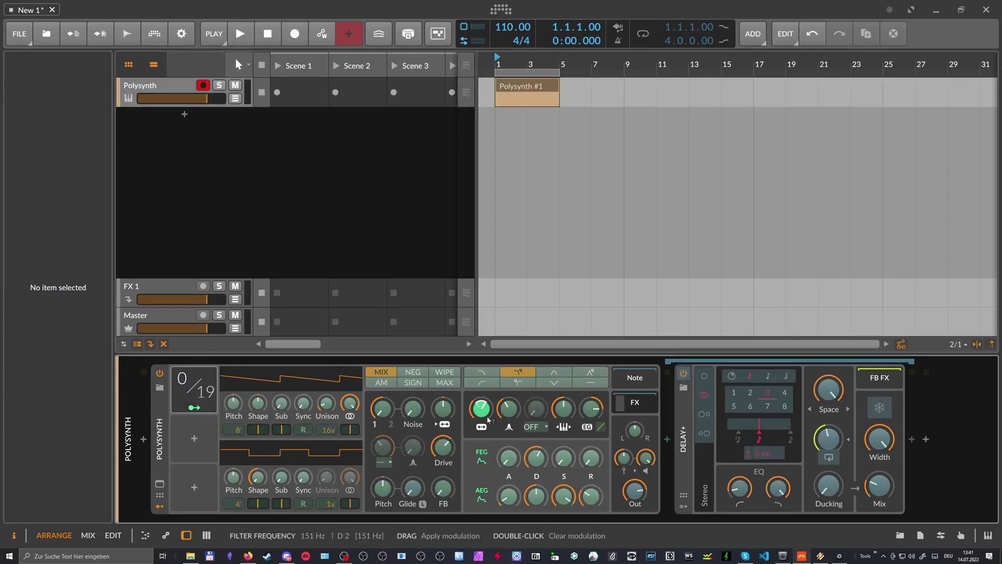
mouse_move(483, 411)
left_mouse_down()
mouse_move(484, 388)
mouse_move(482, 411)
left_mouse_up()
Expand the Note Counter modulator panel to reveal its settings and Filt Freq routing
left_click(194, 397)
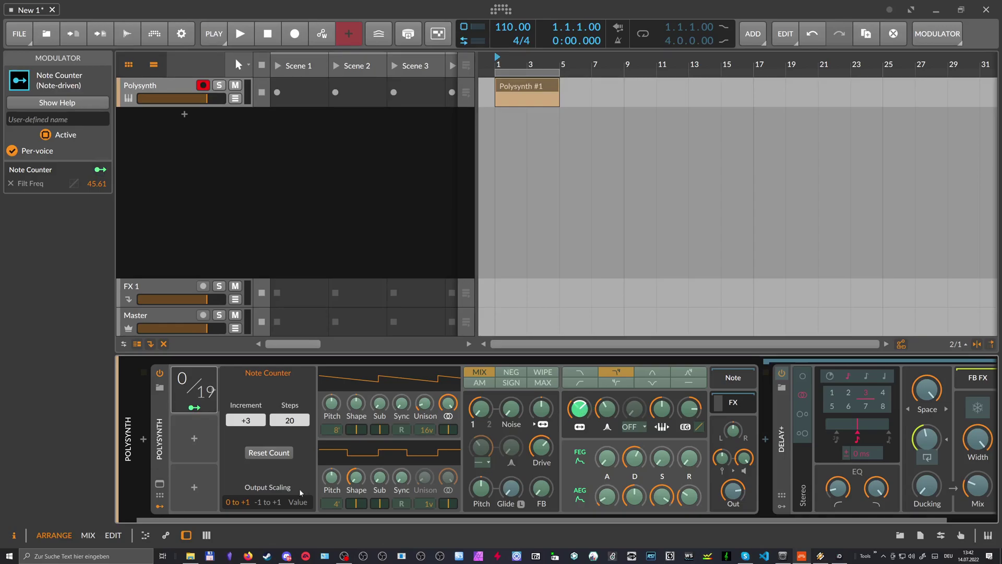
Set the Note Counter's Output Scaling while it drives Filt Freq at +3 over 20 steps
left_click(266, 503)
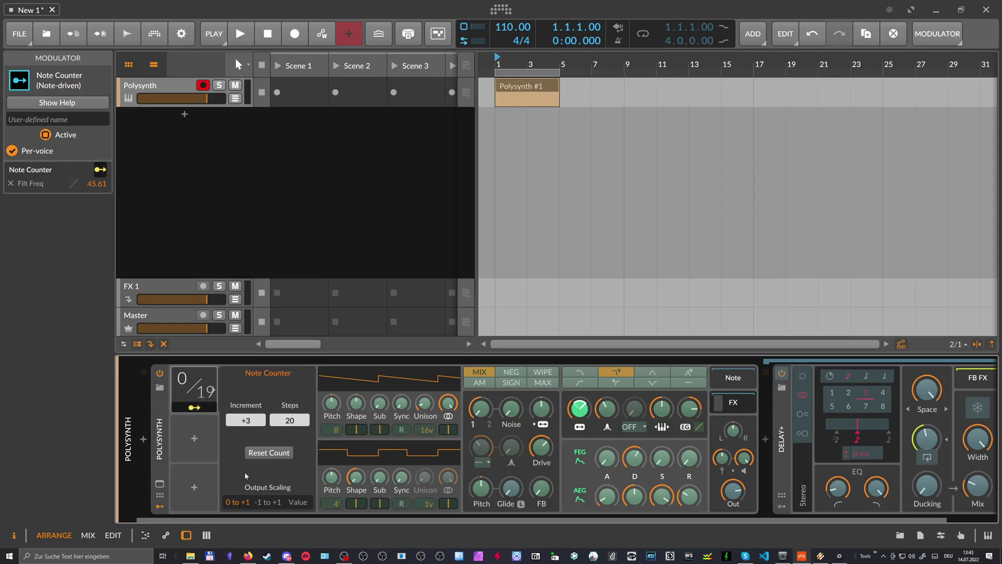
Switch the Note Counter's Output Scaling to bipolar -1 to +1
left_click(269, 503)
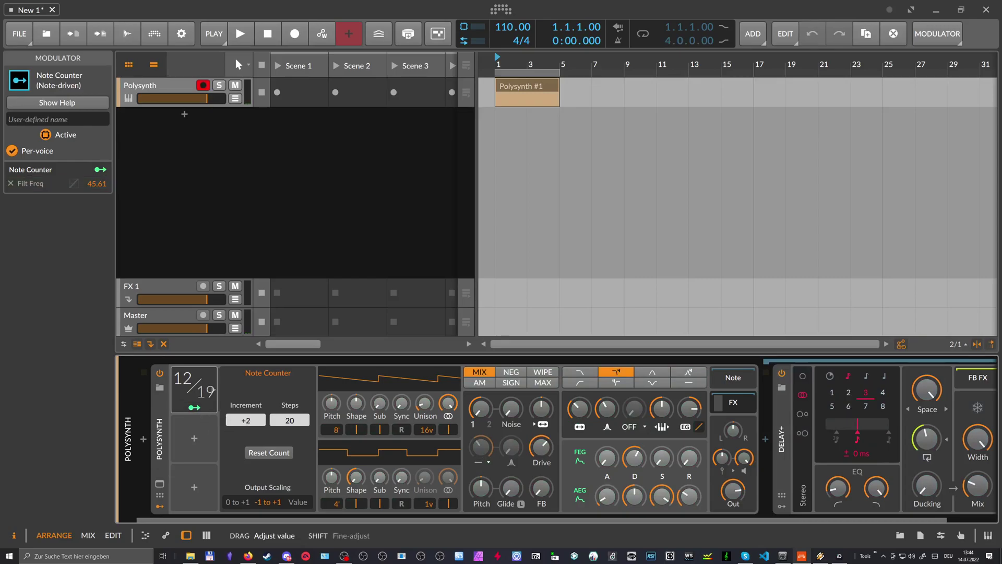
Reduce the Note Counter to 4 Steps and set its Increment back to +3
left_click_drag(289, 420, 290, 454)
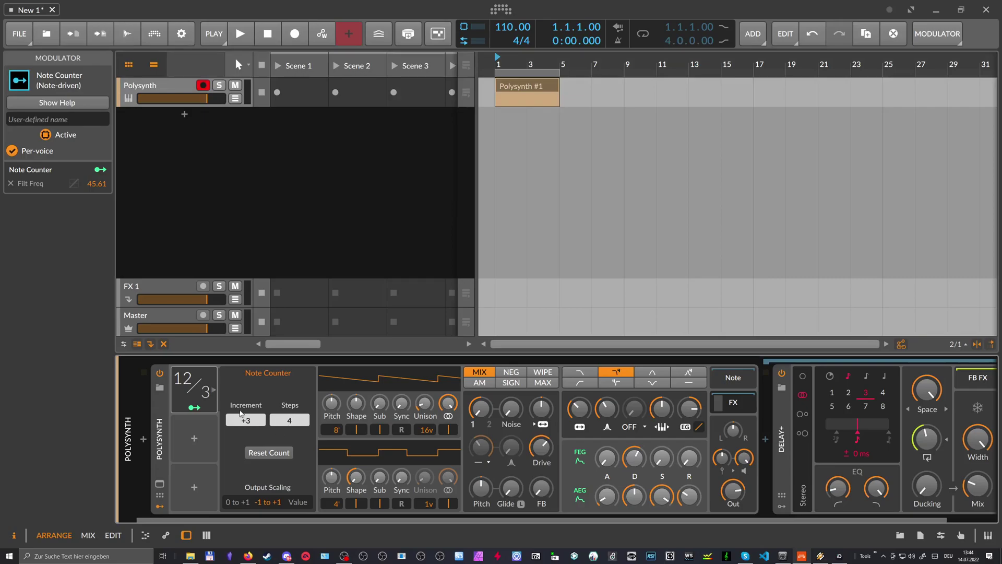
left_click_drag(249, 421, 247, 427)
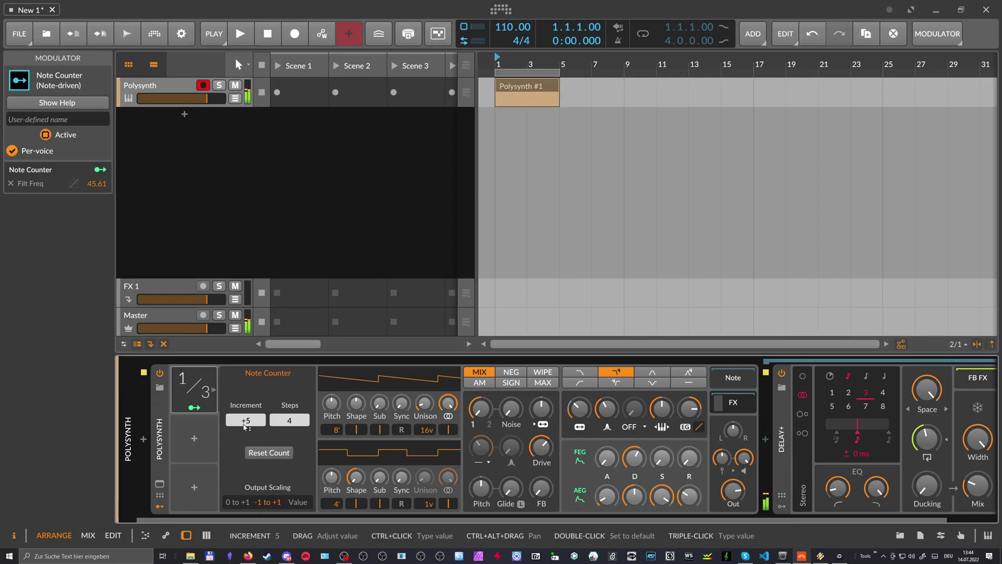
left_click_drag(245, 426, 248, 428)
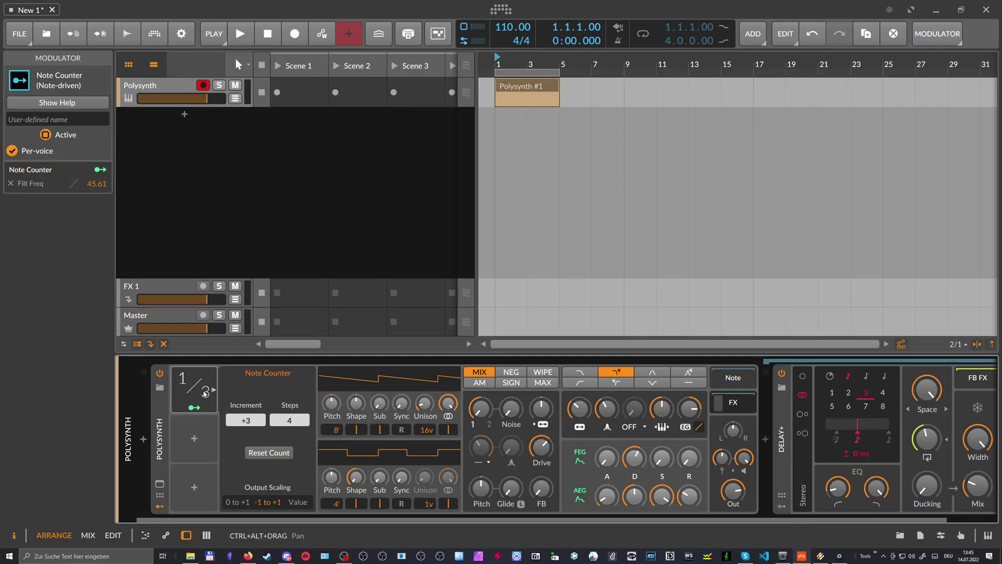
Duplicate the Note Counter, give the copy 5 Steps and Increment +4, and enter mapping mode
key("ctrl+d")
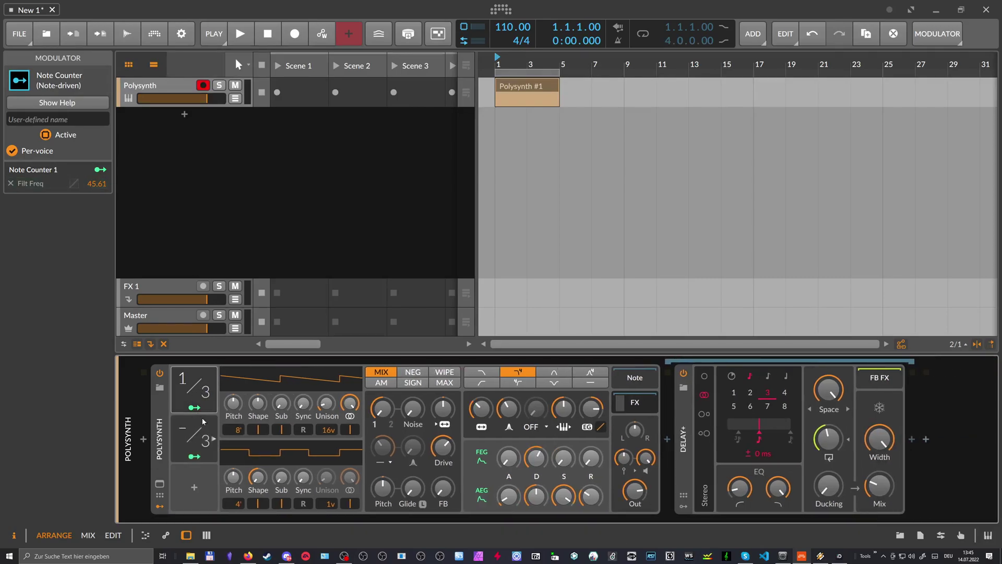
left_click(237, 447)
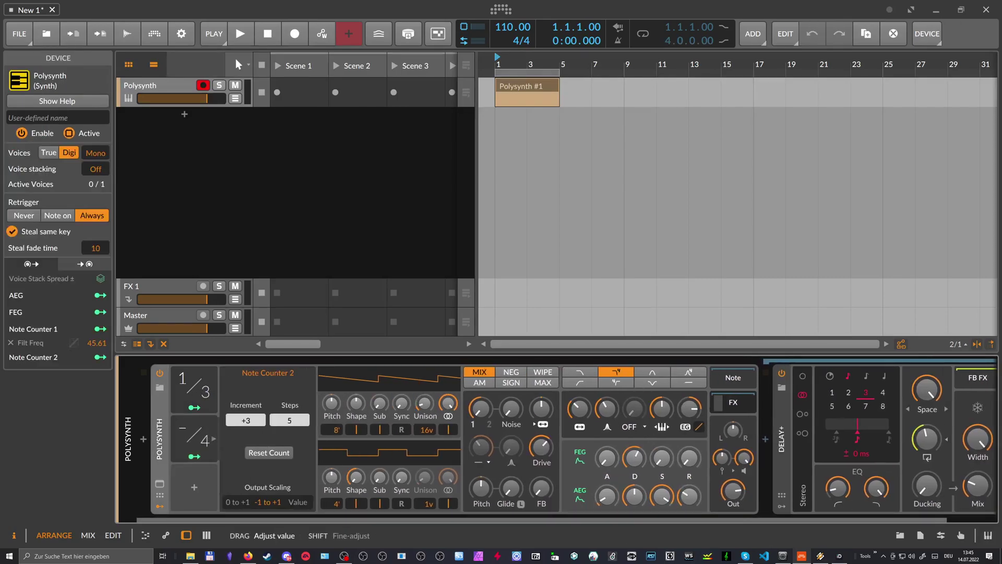
scroll(259, 423, "up", 1)
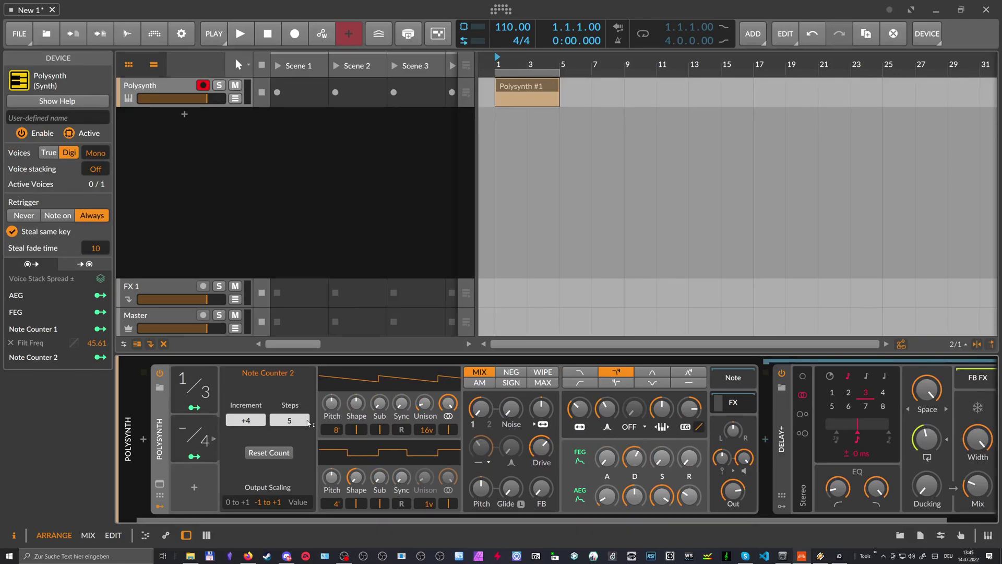
left_click(194, 456)
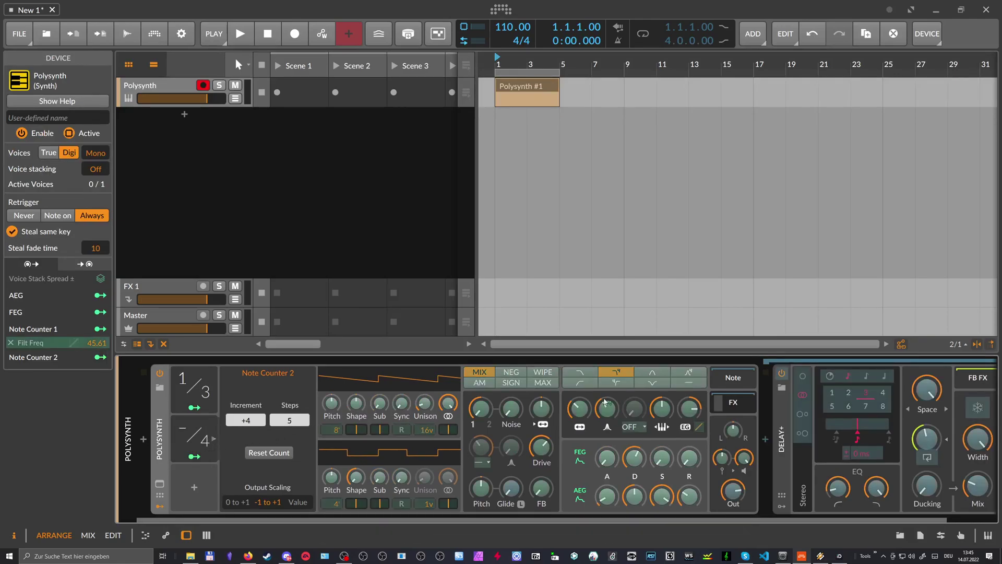
Assign Note Counter 2 to the Polysynth filter Resonance with a 0.206 amount, leaving resonance at 39.5%
left_click_drag(622, 411, 623, 400)
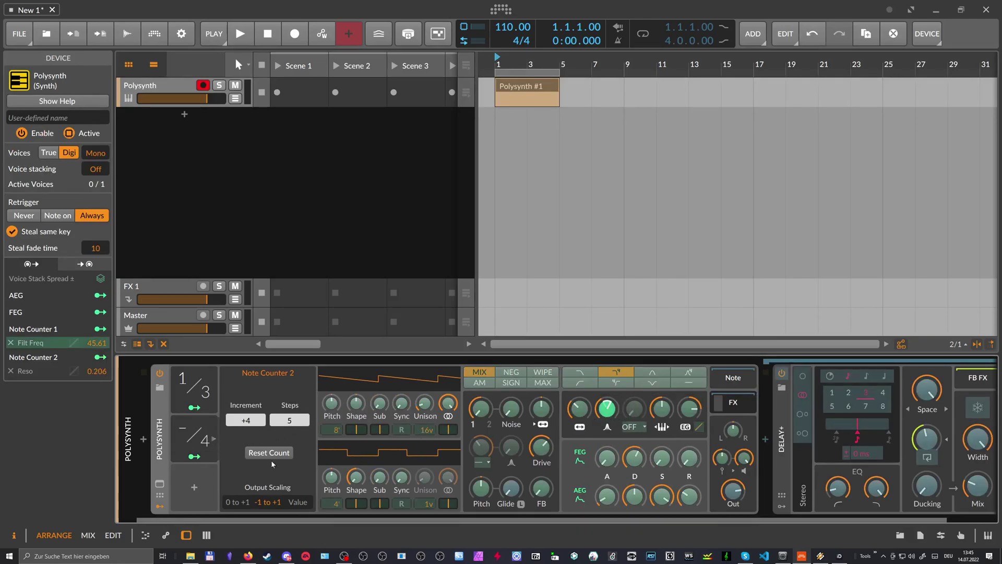
left_click(195, 456)
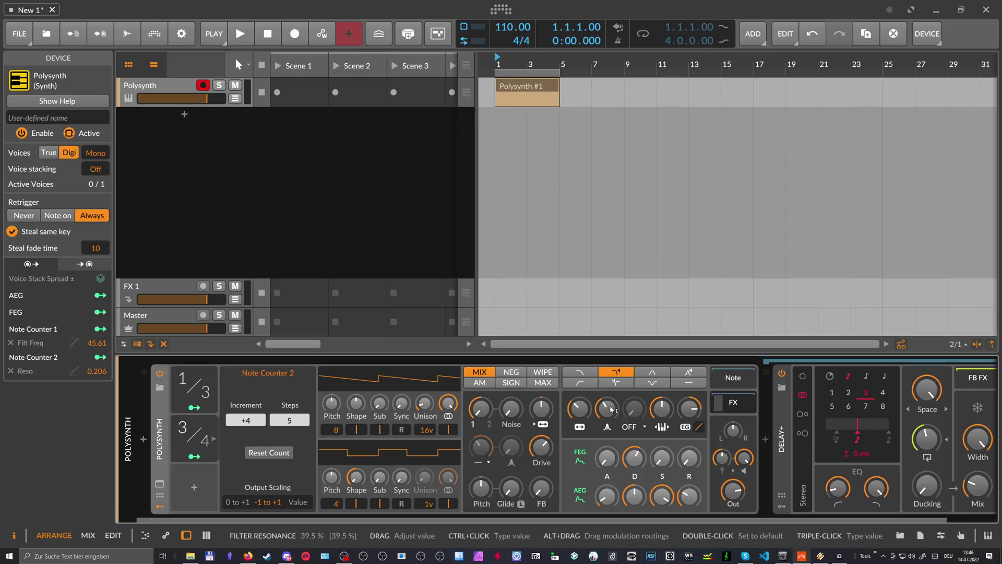
Select Note Counter 2 and show its help overlay, with the counter reading 3/4, Increment +4, Steps 5
left_click(201, 431)
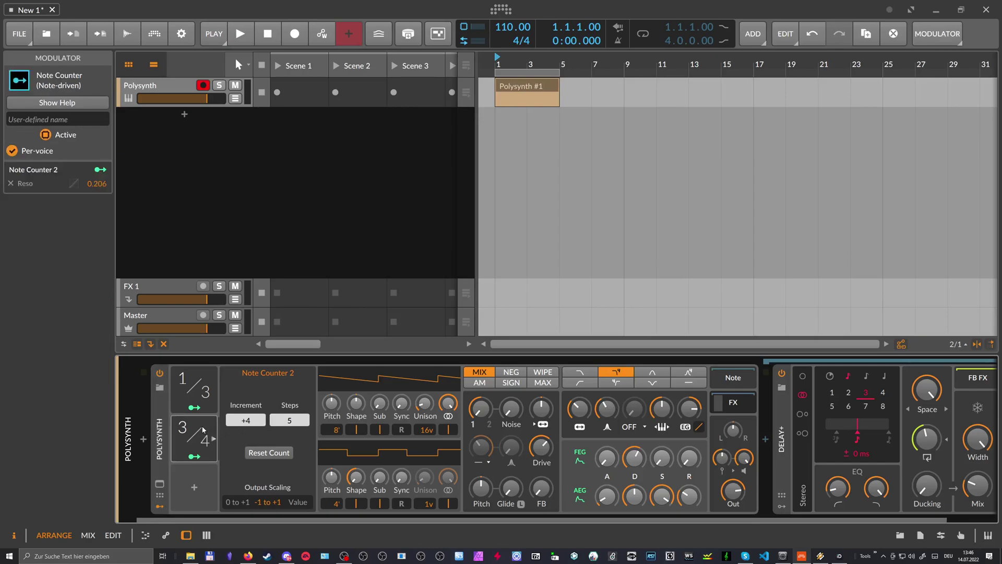
left_click(215, 434)
left_click(209, 432)
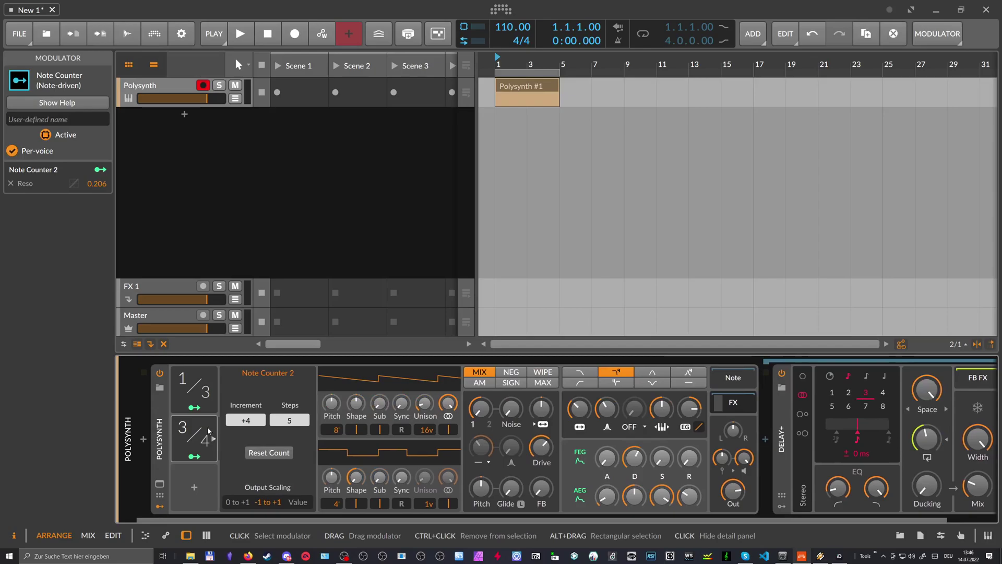
key("F1")
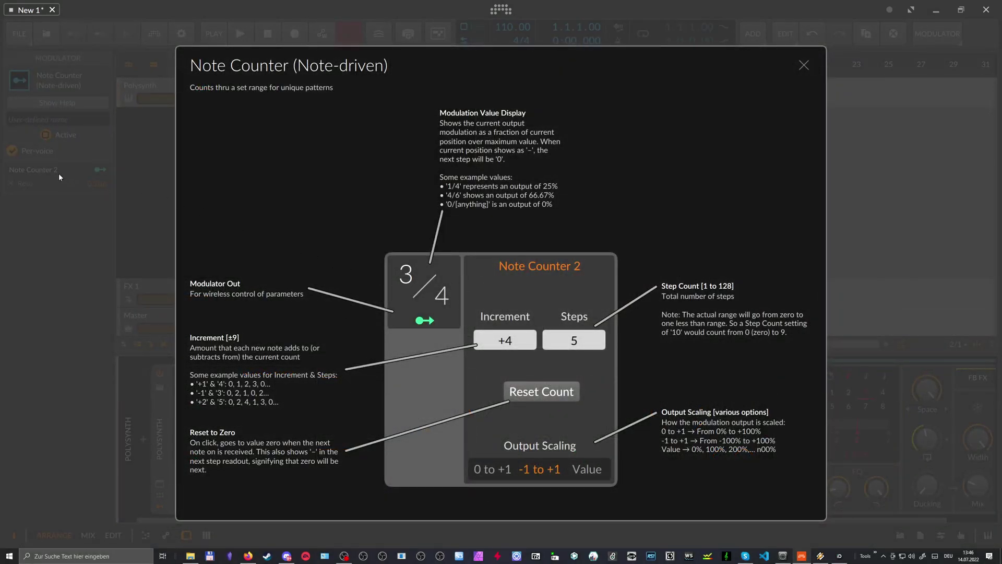
left_click(803, 63)
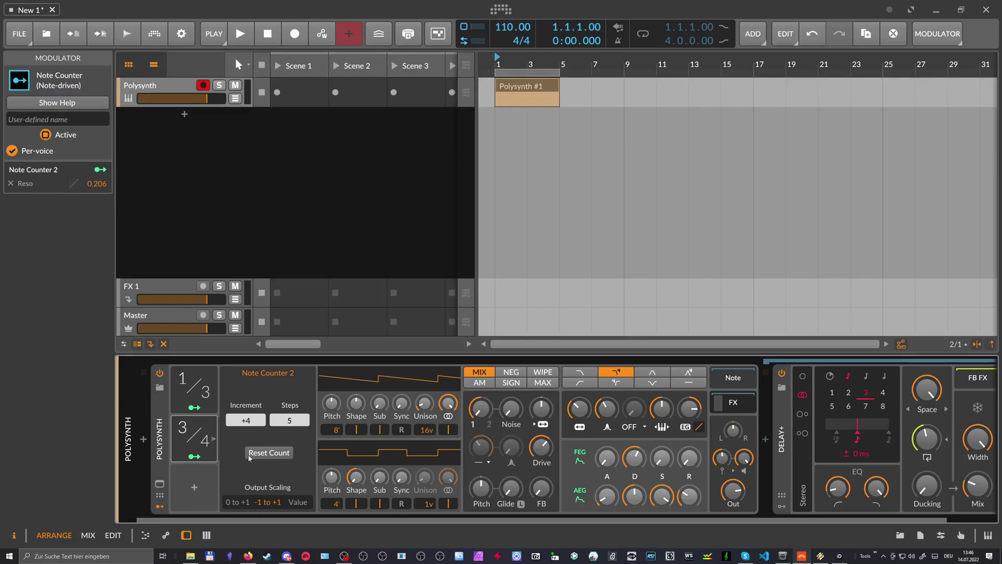
key("Delete")
key("F1")
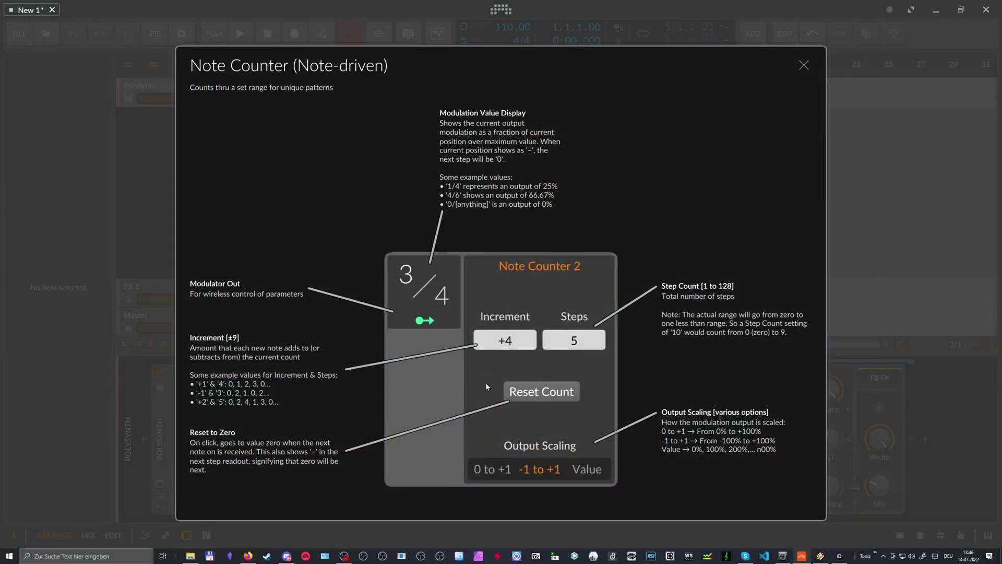
Reset Note Counter 2's count to zero, then delete the Note Counter 2 modulator
left_click(534, 395)
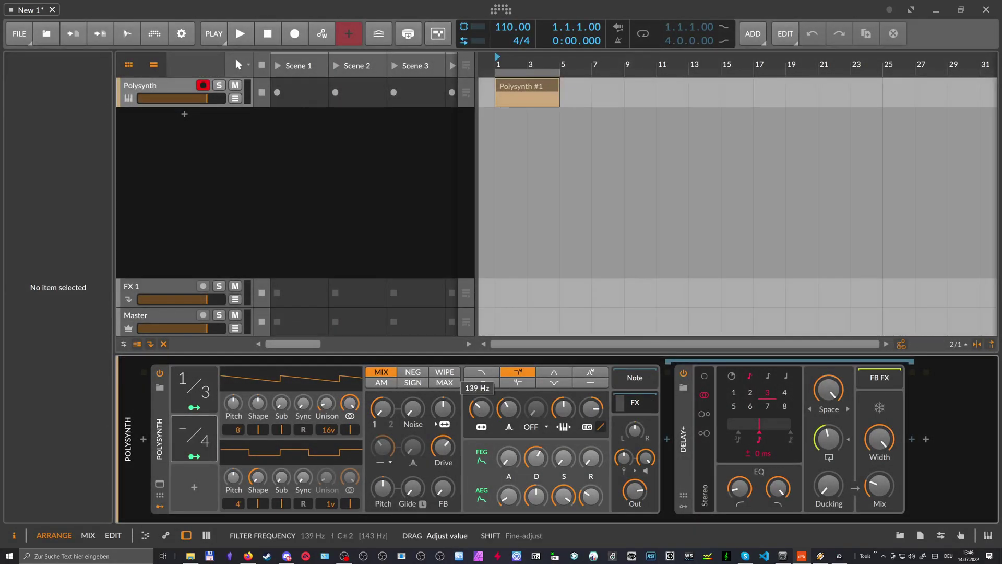
left_click(204, 432)
key("Delete")
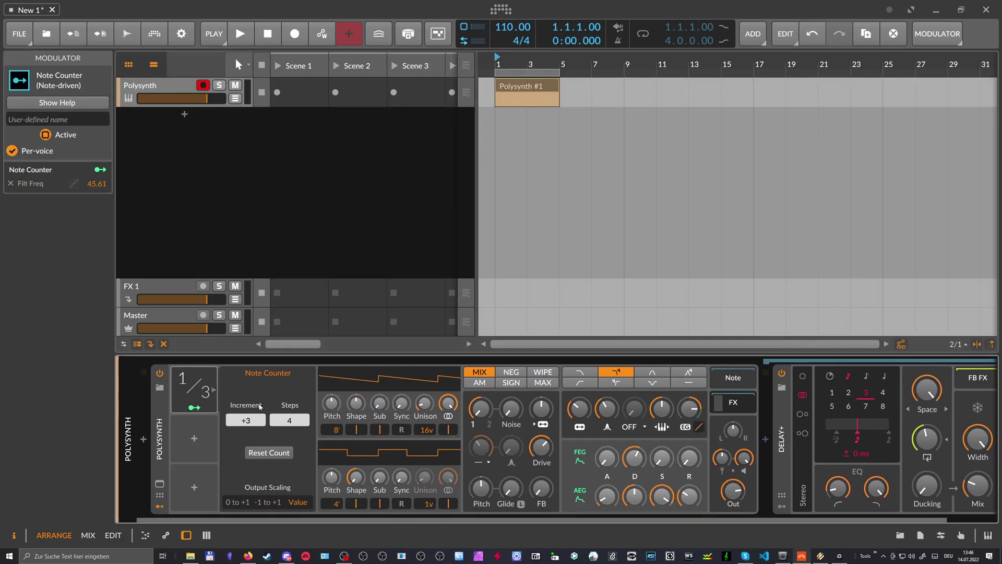
Lower the Note Counter's filter frequency modulation amount from 45.61 to 22.18
left_click(194, 407)
left_click(194, 407)
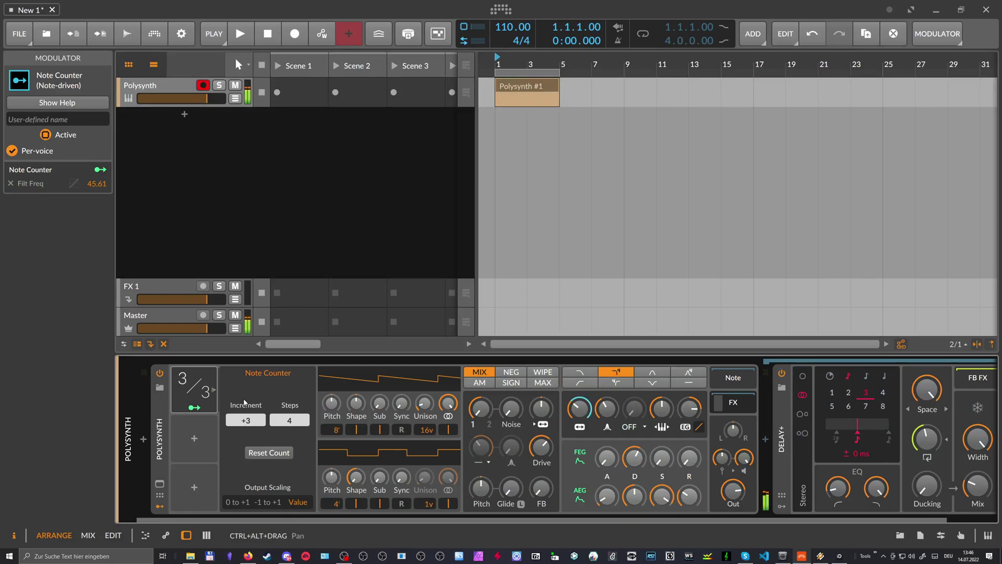
left_click(194, 407)
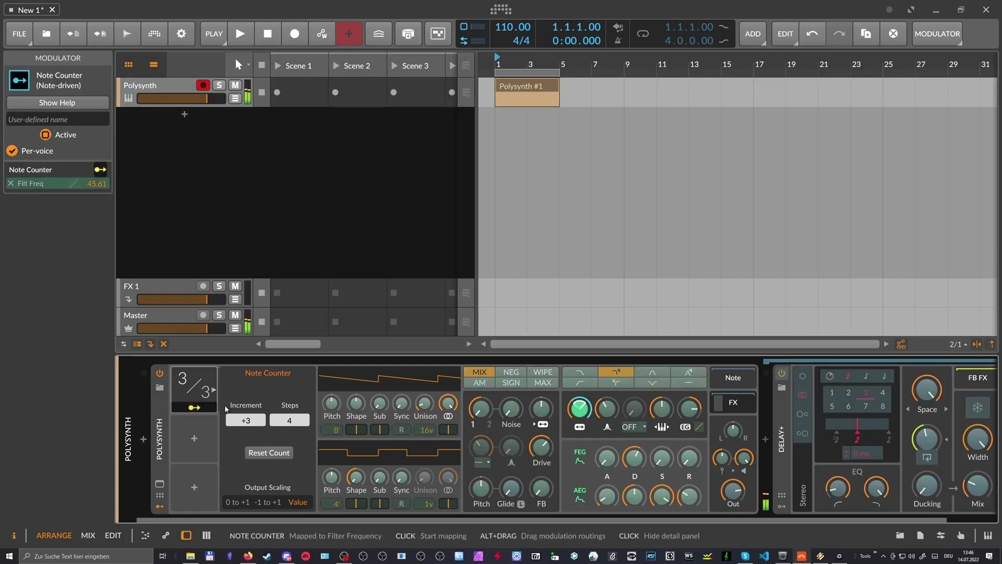
left_click_drag(579, 408, 578, 419)
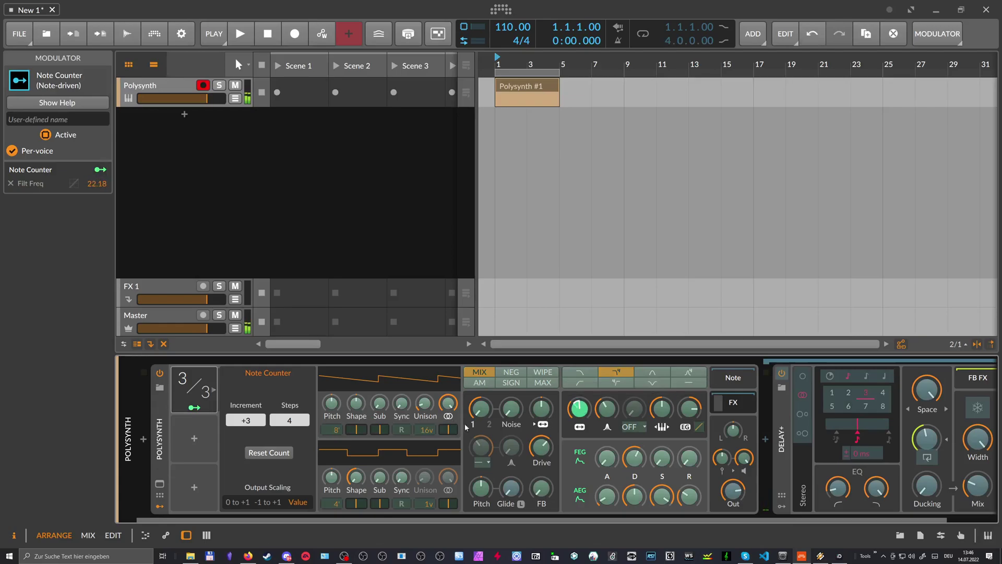
left_click(194, 407)
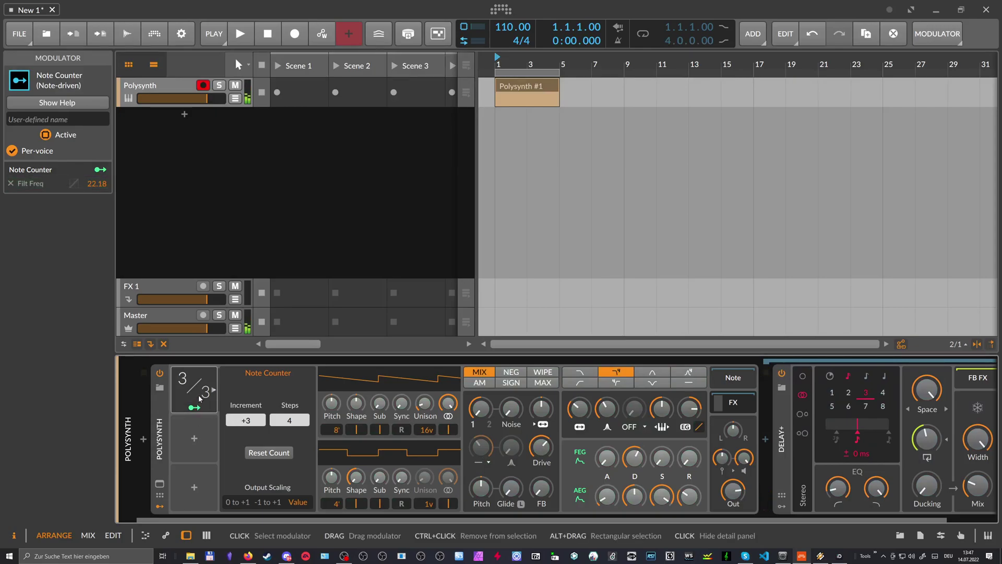
Show the Note Counter help overlay with F1, the counter reading 3/3 with Increment +3 and Steps 4
key("F1")
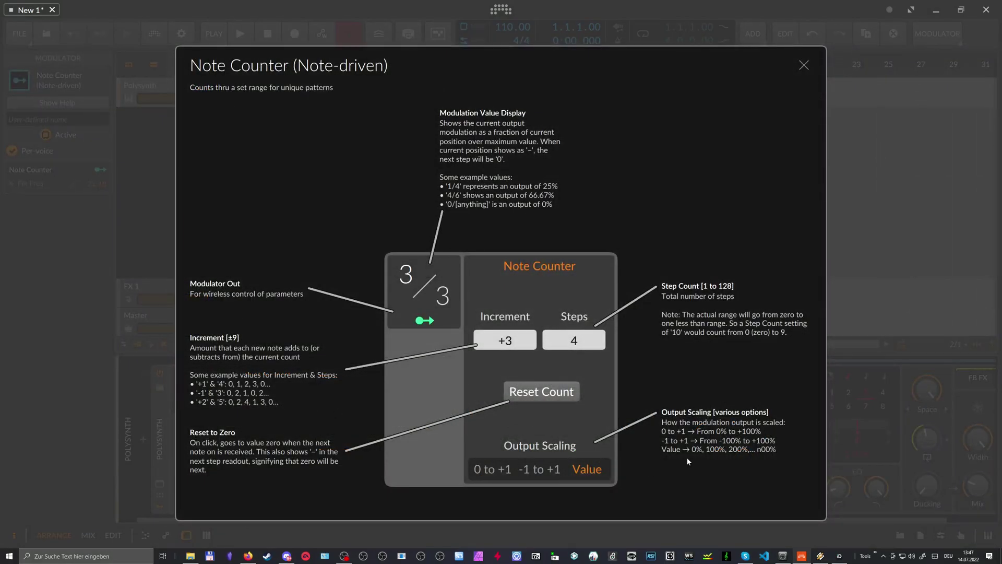